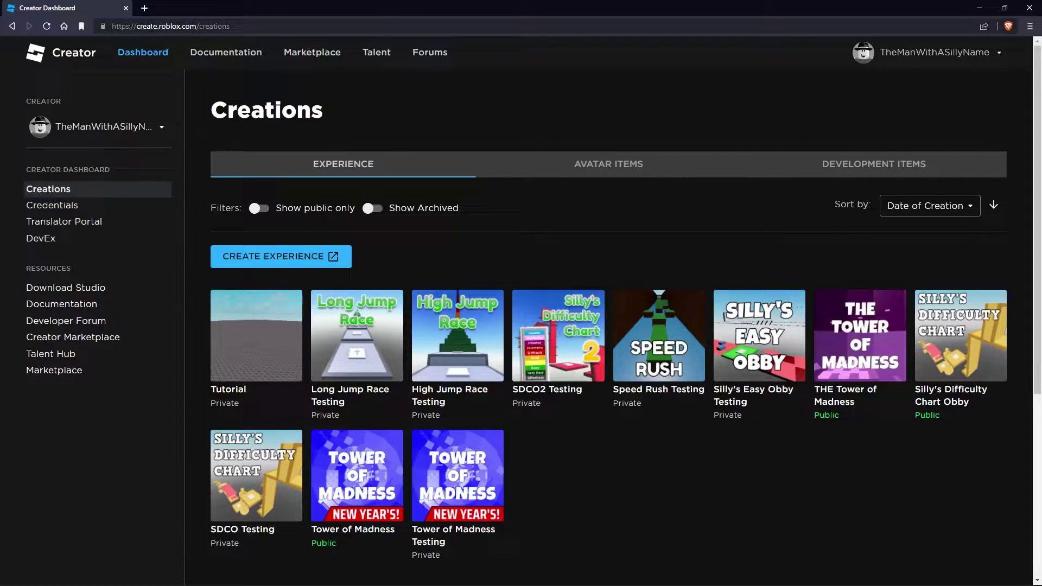
Step: Go to the Tutorial experience's Associated Items to reach its empty badges page
left_click(251, 342)
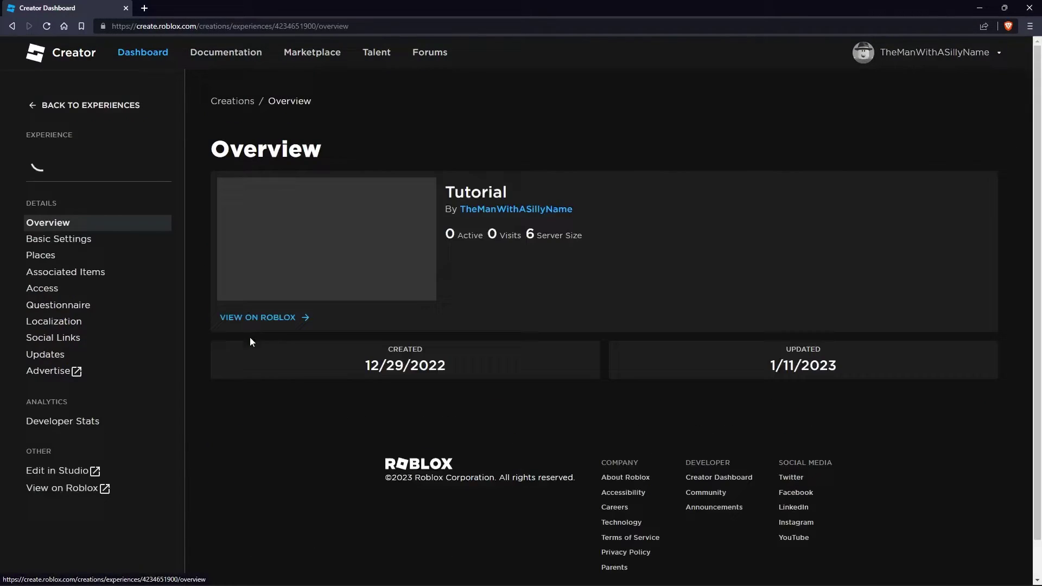
left_click(97, 276)
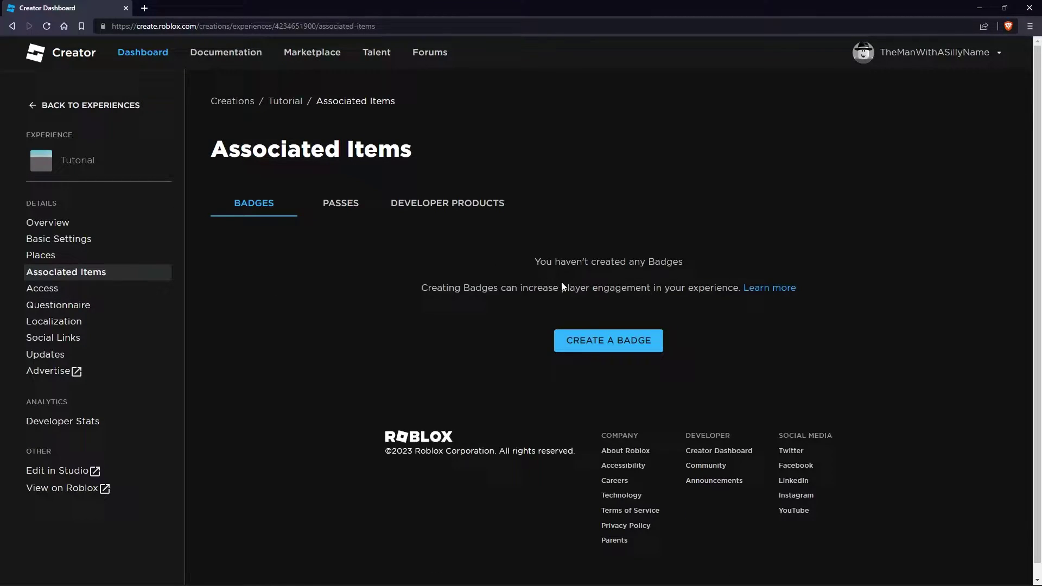
Step: Create the Welcome! badge with the Welcome Badge image and description 'You joined the game!'
left_click(609, 341)
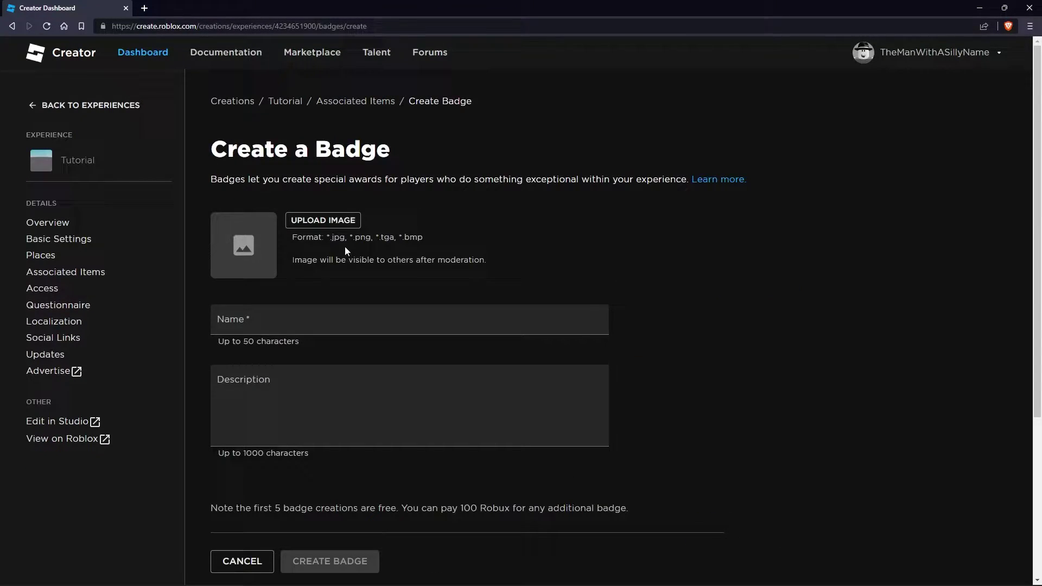
left_click(323, 221)
left_click(290, 113)
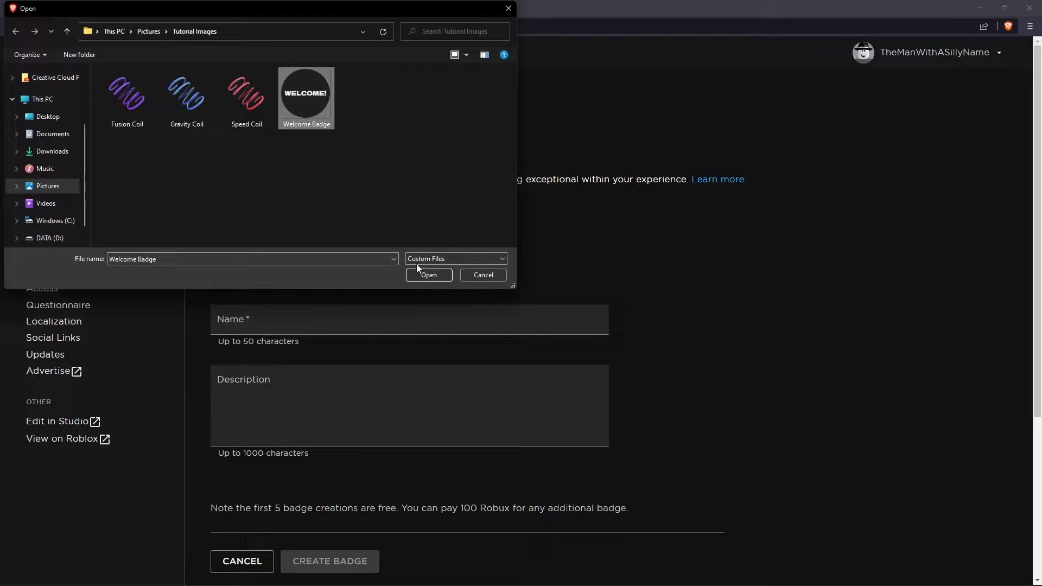
left_click(428, 275)
left_click_drag(316, 324, 261, 324)
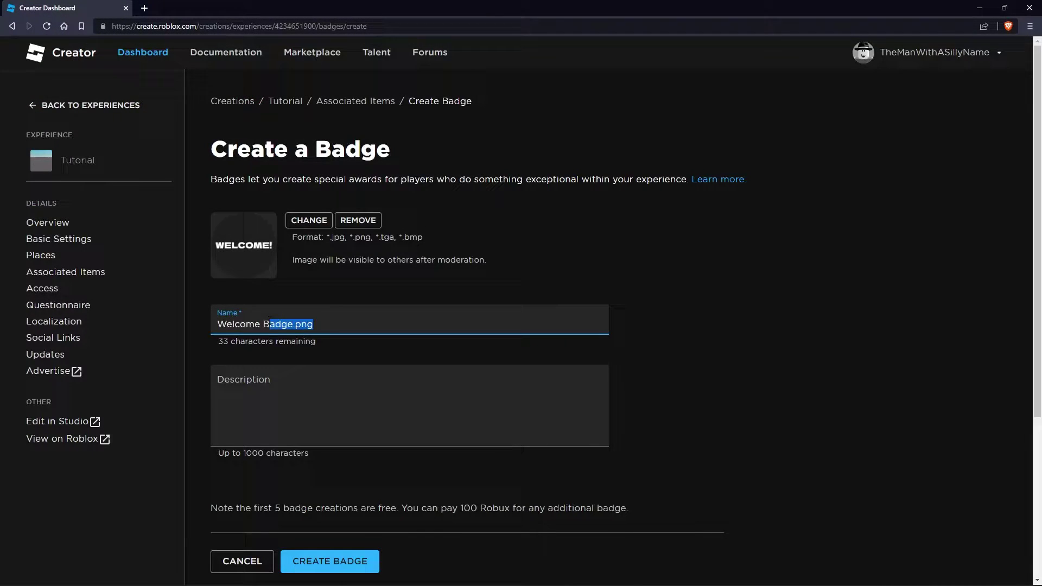
type("!")
left_click(310, 401)
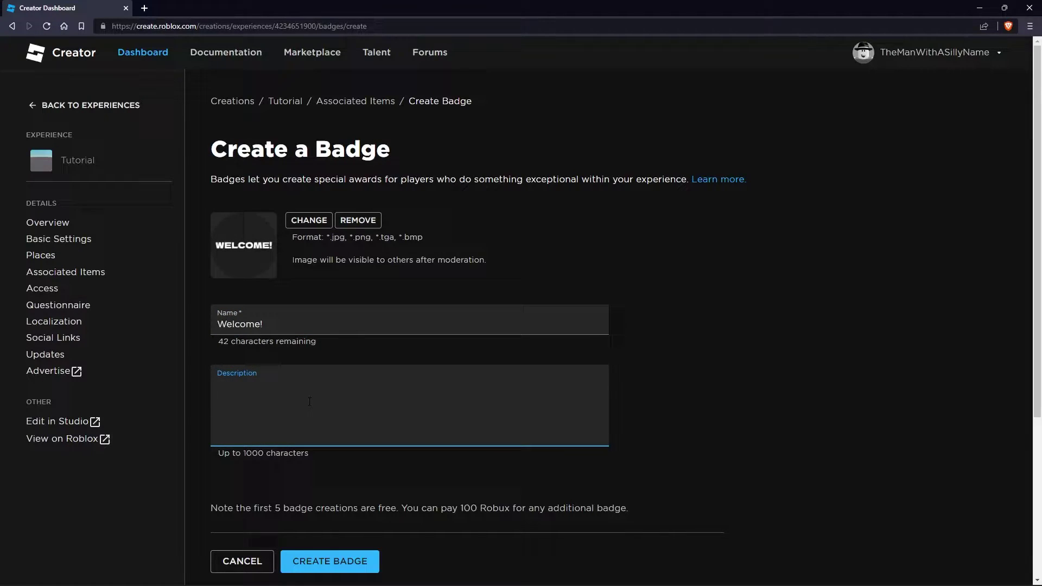
type("You joined t")
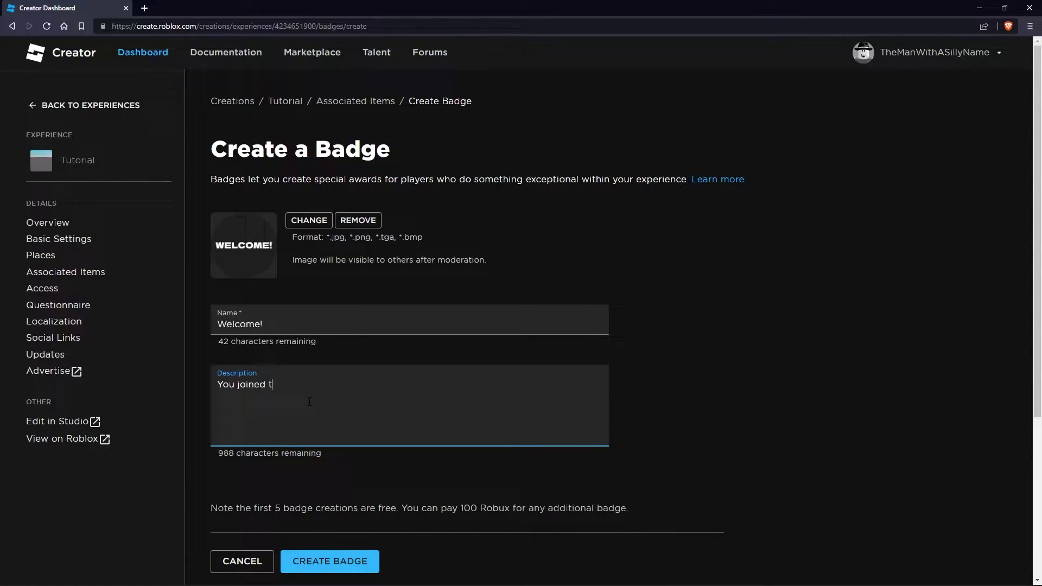
type("he game!")
left_click(331, 556)
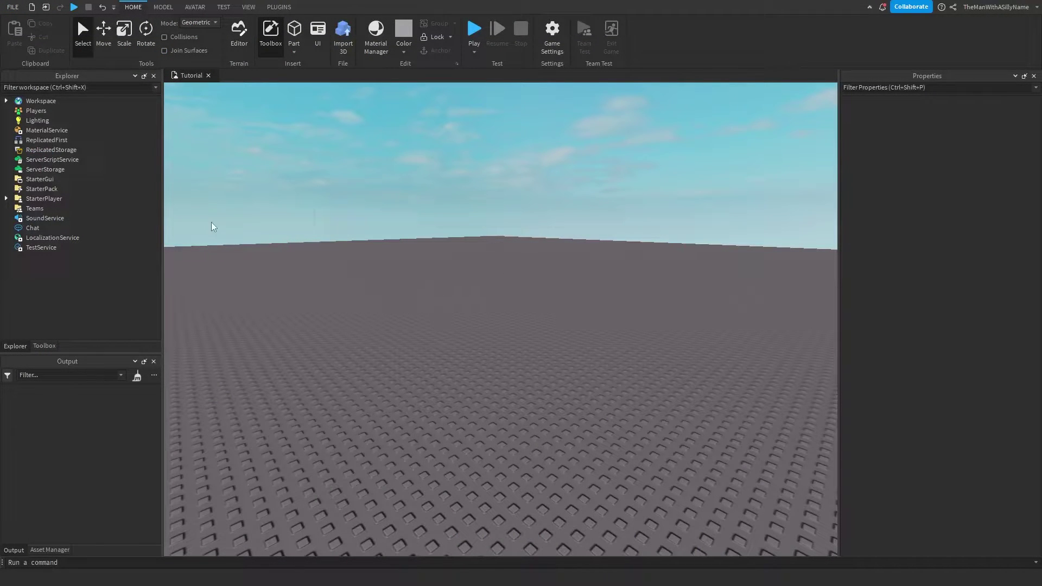
Step: Insert a new Script under ServerScriptService in Studio
right_click(52, 160)
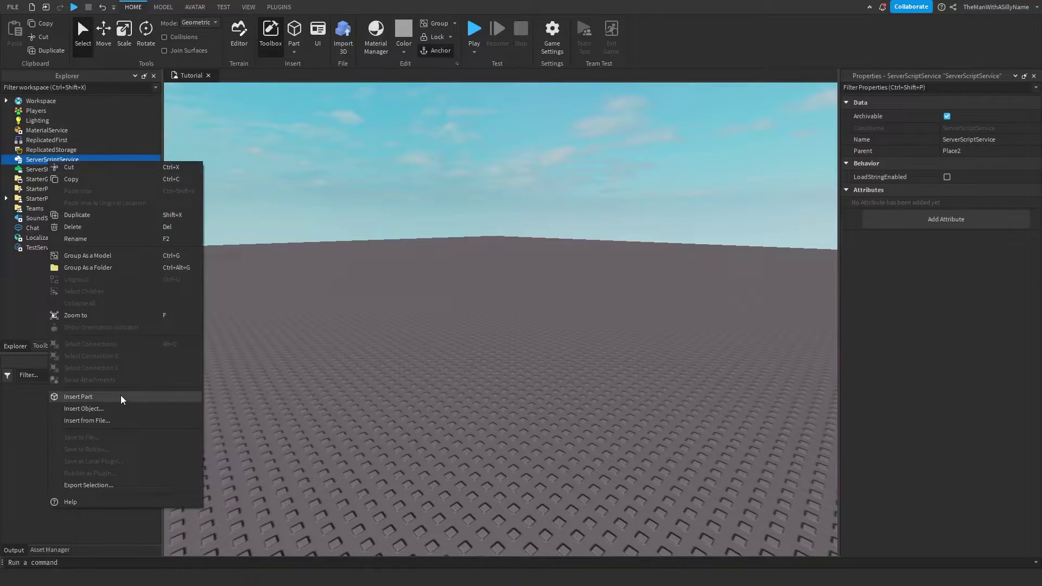
left_click(124, 413)
left_click(82, 208)
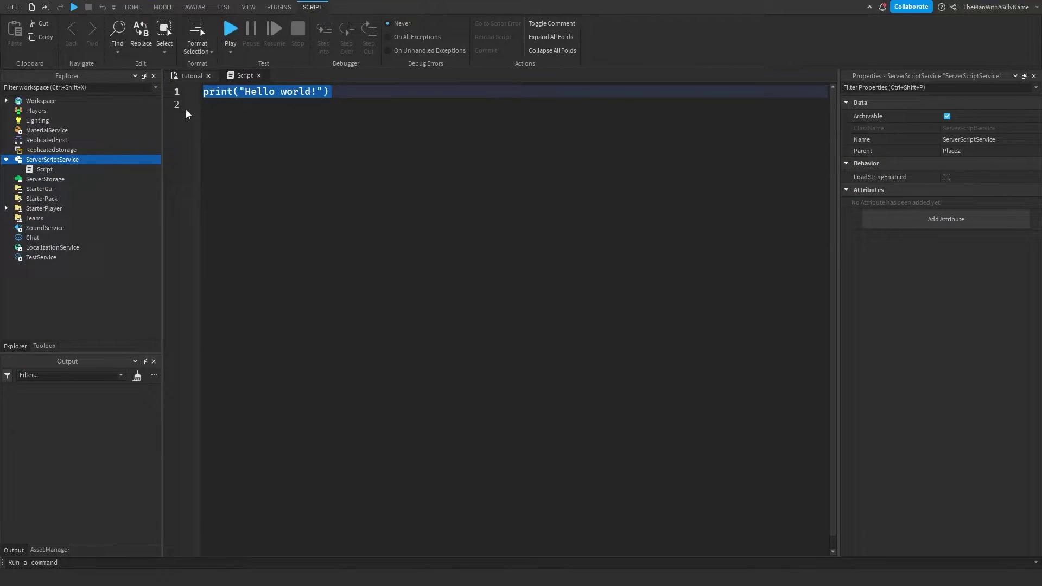
Step: Replace the default print line with a BadgeService GetService line
key("BackSpace")
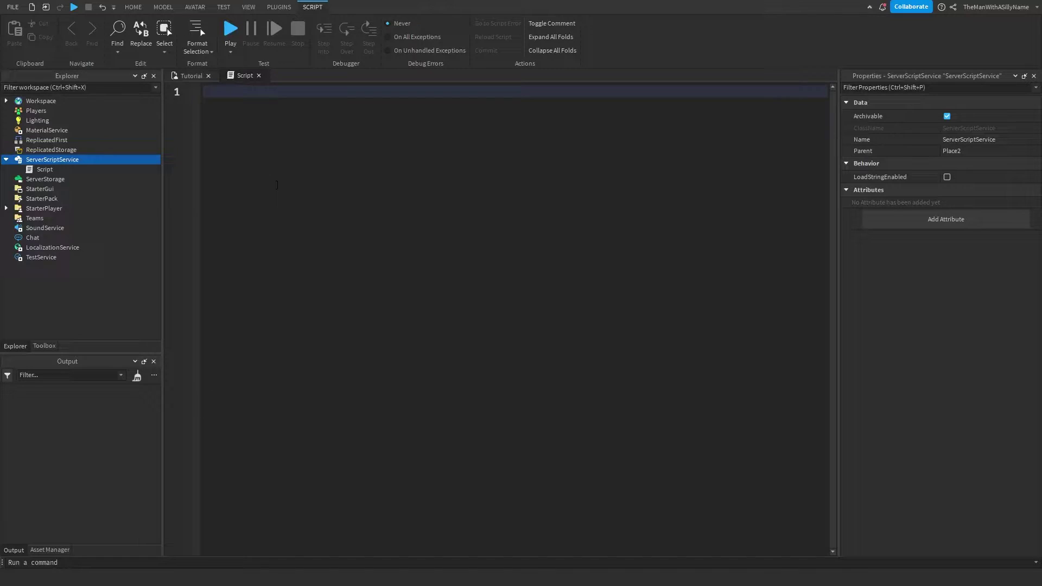
type("local Badge")
type("Service = ")
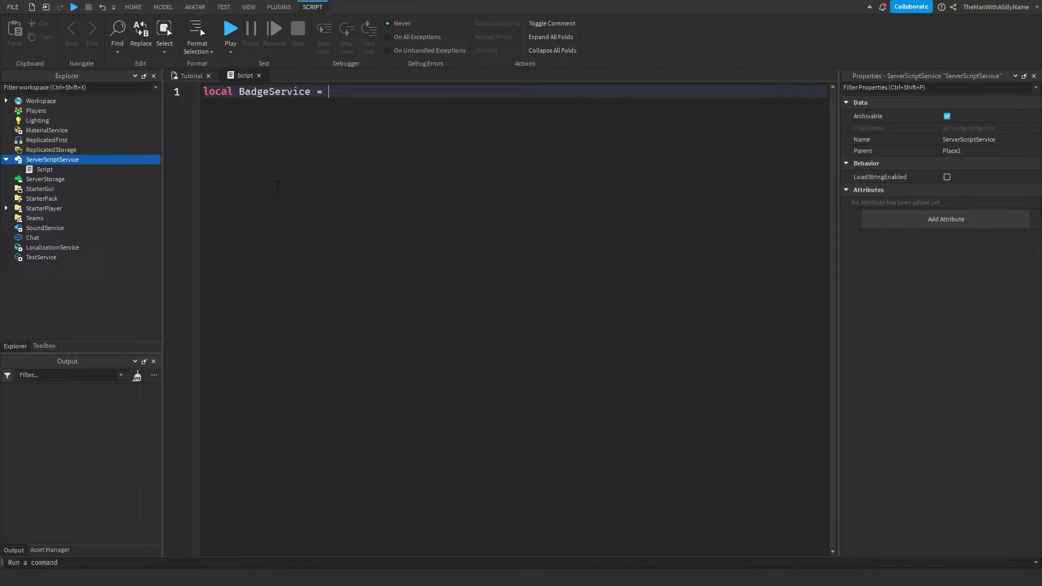
type("game:GetService(")
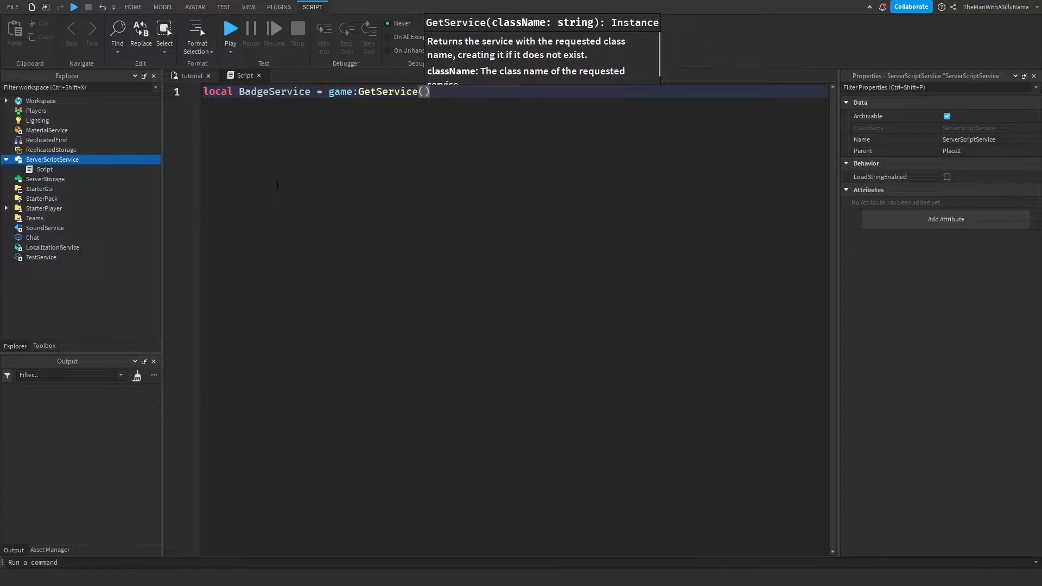
type("\"B")
key("Tab")
key("End")
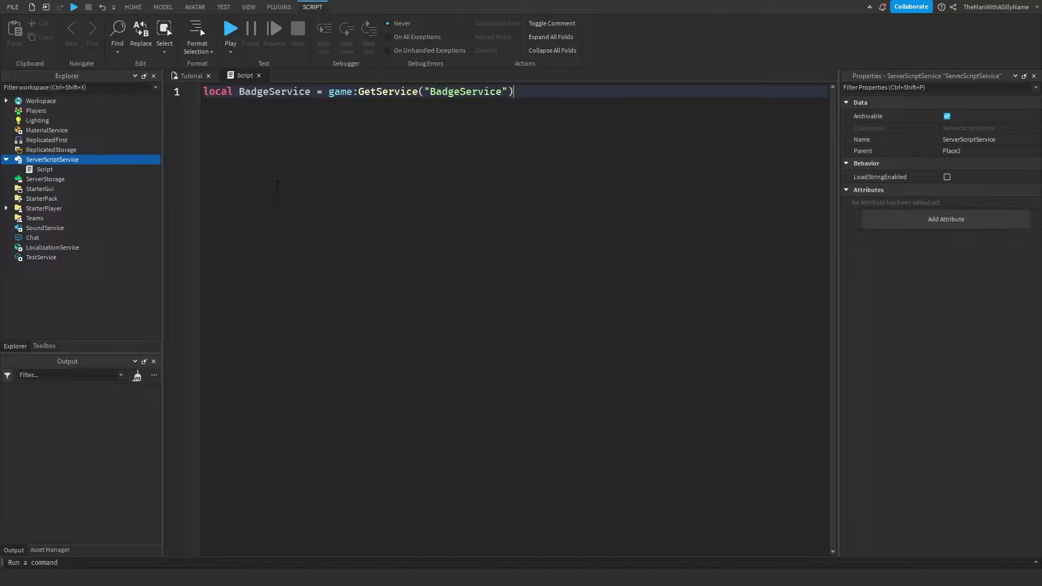
key("Return")
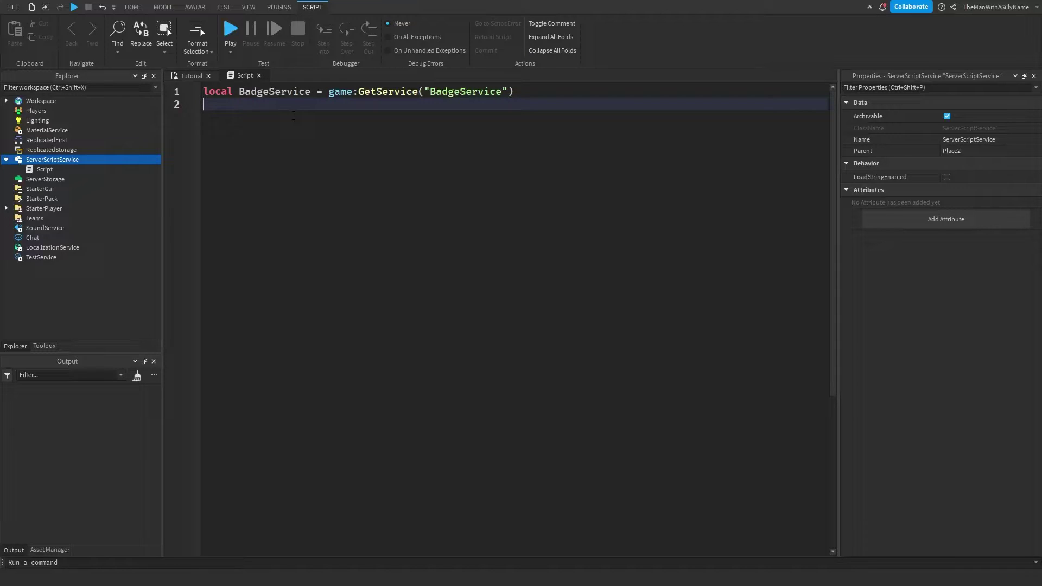
type("local Play")
type("ers = game:GetS")
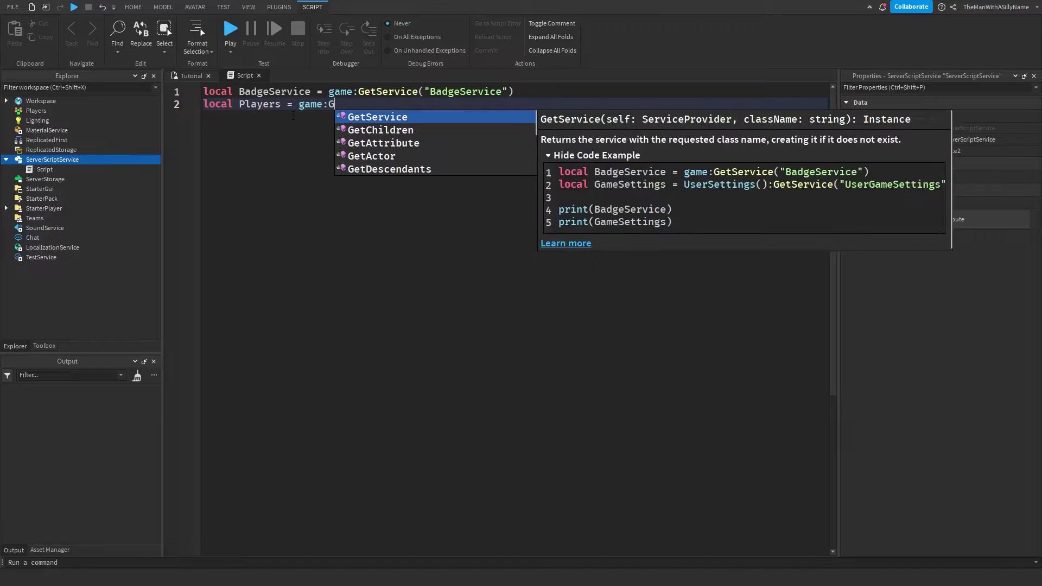
Step: Add the Players GetService line, start 'local badgeId =', and return to the dashboard
key("Tab")
type("\"Pla")
key("Tab")
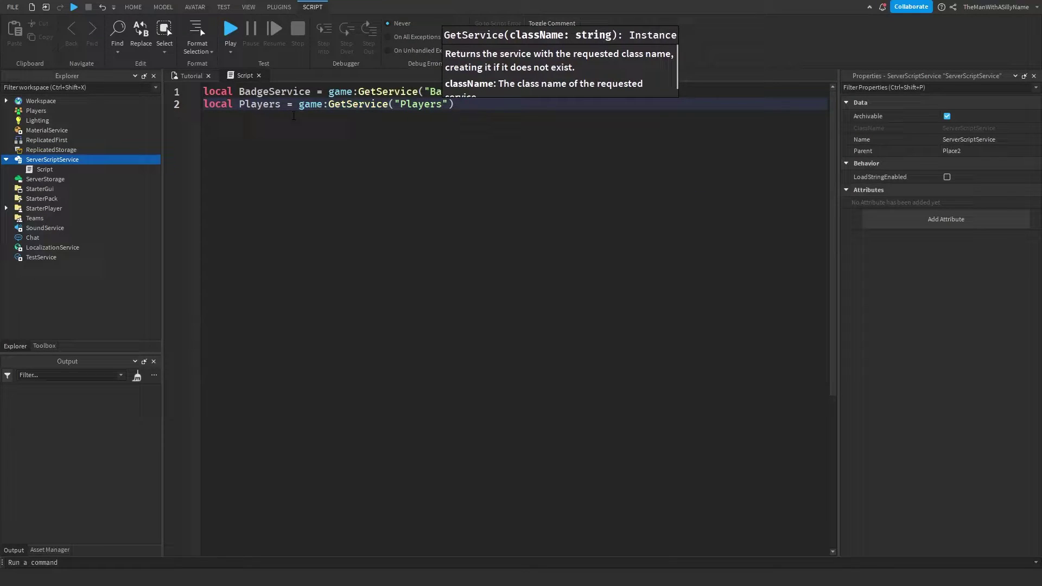
key("Right")
key("Escape")
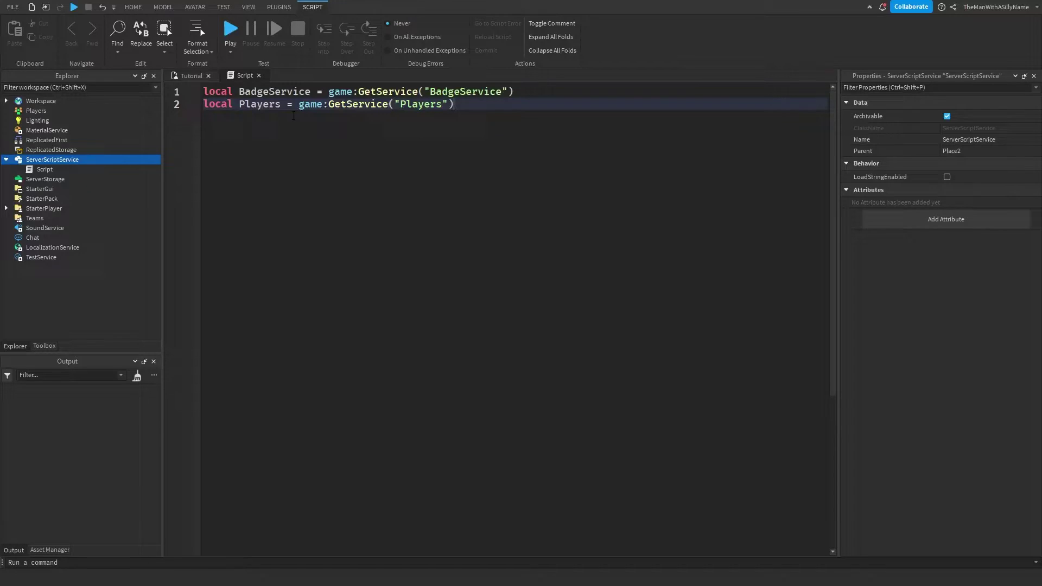
key("Return")
key("Return")
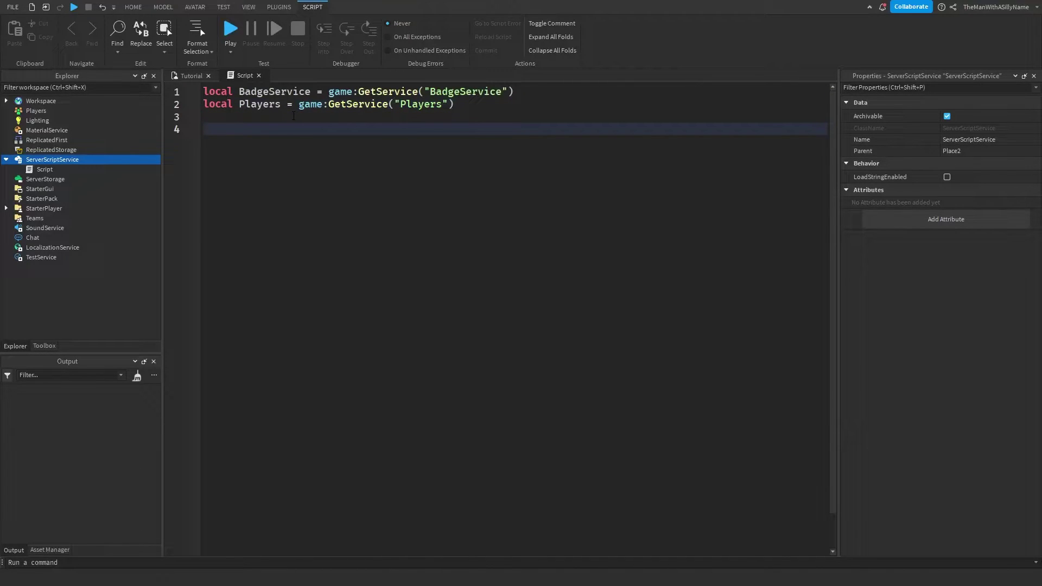
type("local a")
key("BackSpace")
type("badgeId")
type(" =")
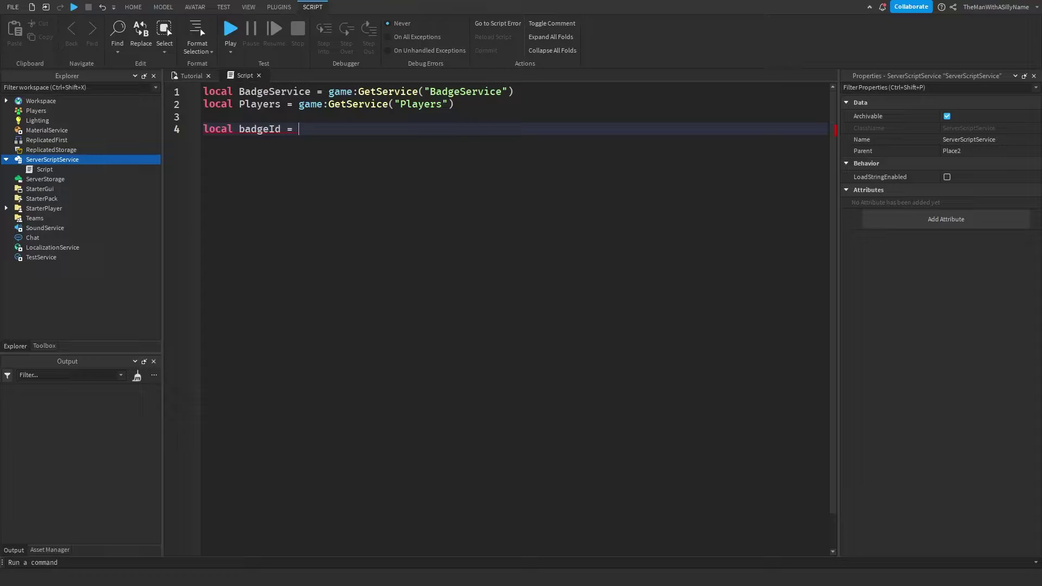
key("alt+Tab")
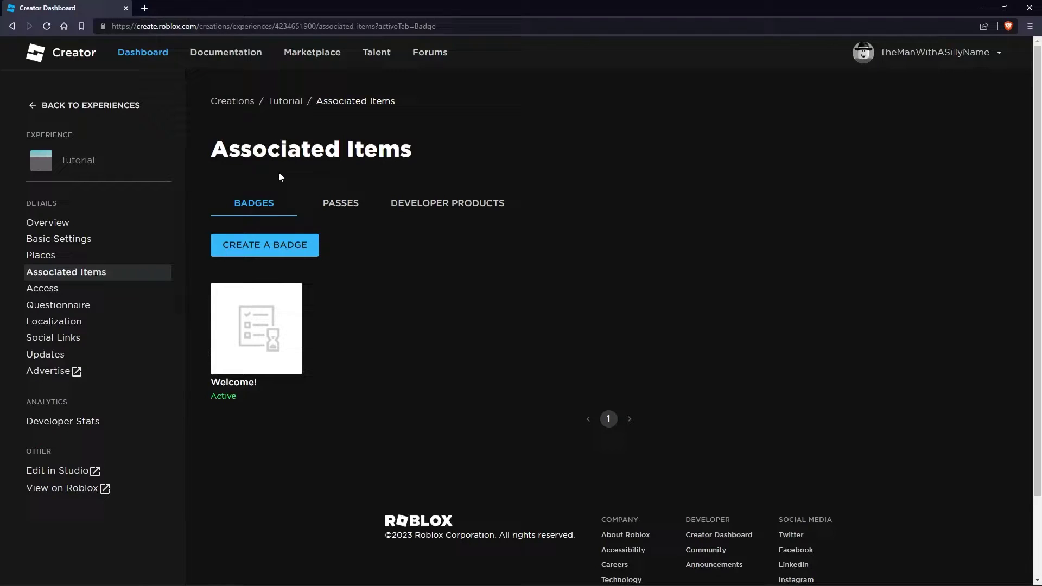
Step: Copy the Welcome! badge's ID from its overview page address and return to Studio
left_click(264, 349)
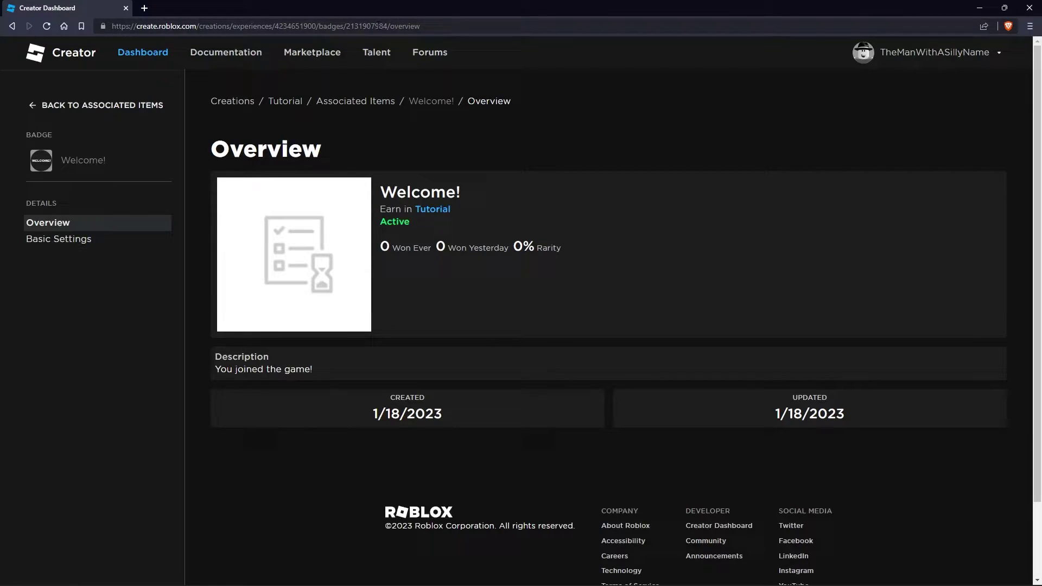
double_click(367, 26)
key("ctrl+c")
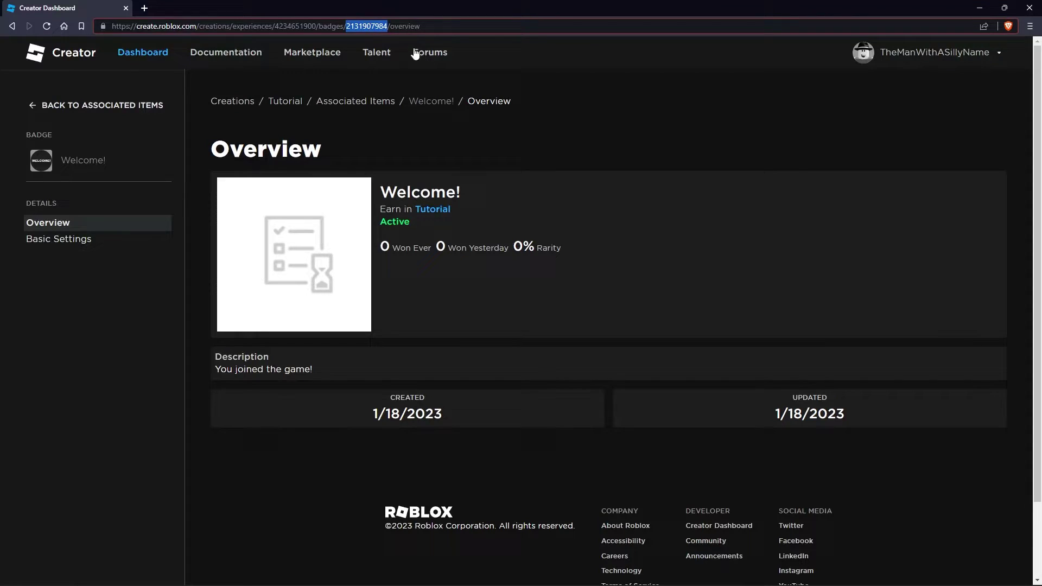
left_click(421, 145)
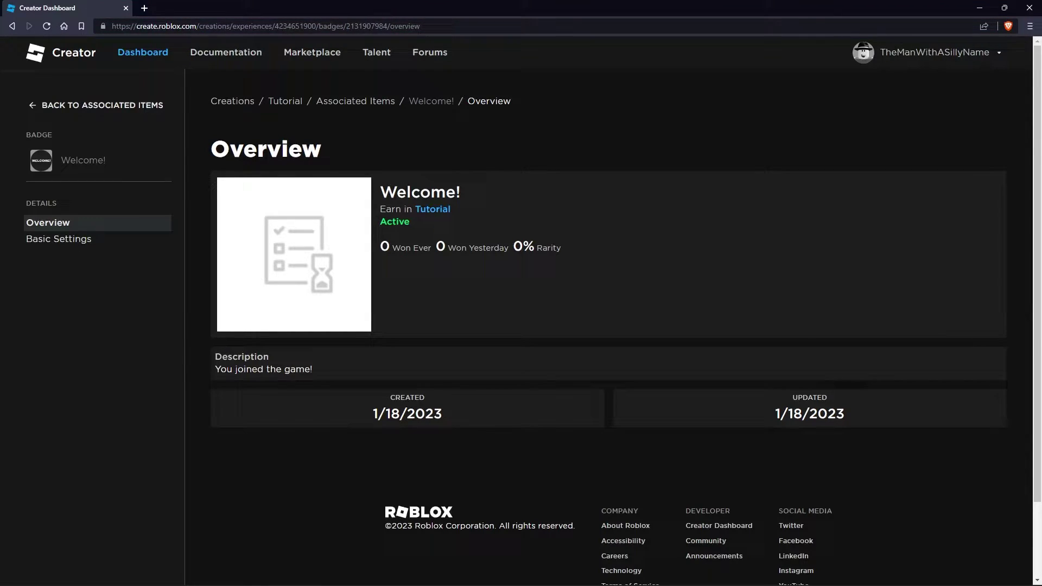
key("alt+Tab")
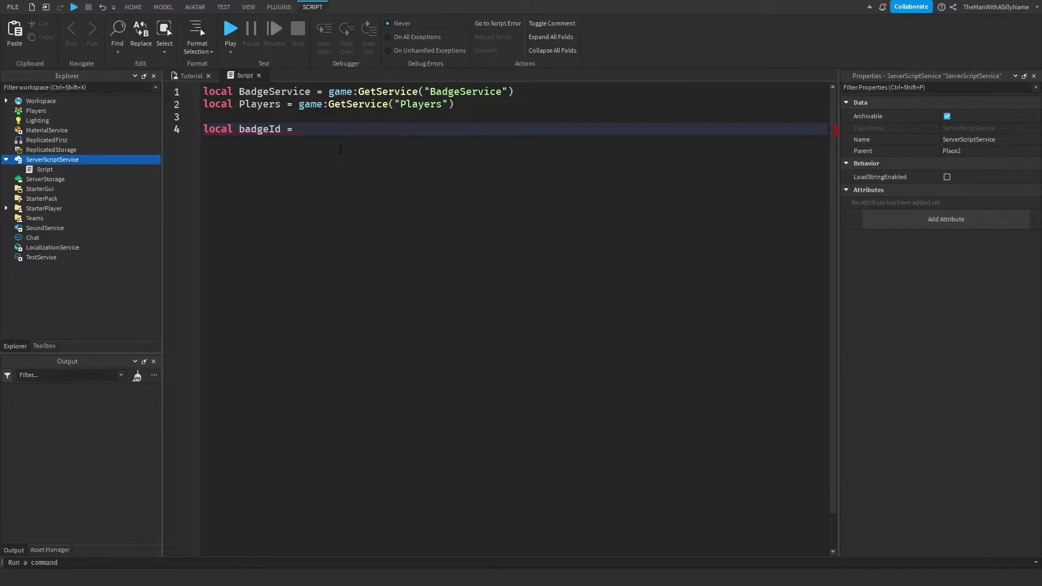
Step: Paste the badge ID into badgeId and write Players.PlayerAdded:Connect(function(player)
key("ctrl+v")
key("Return")
key("Return")
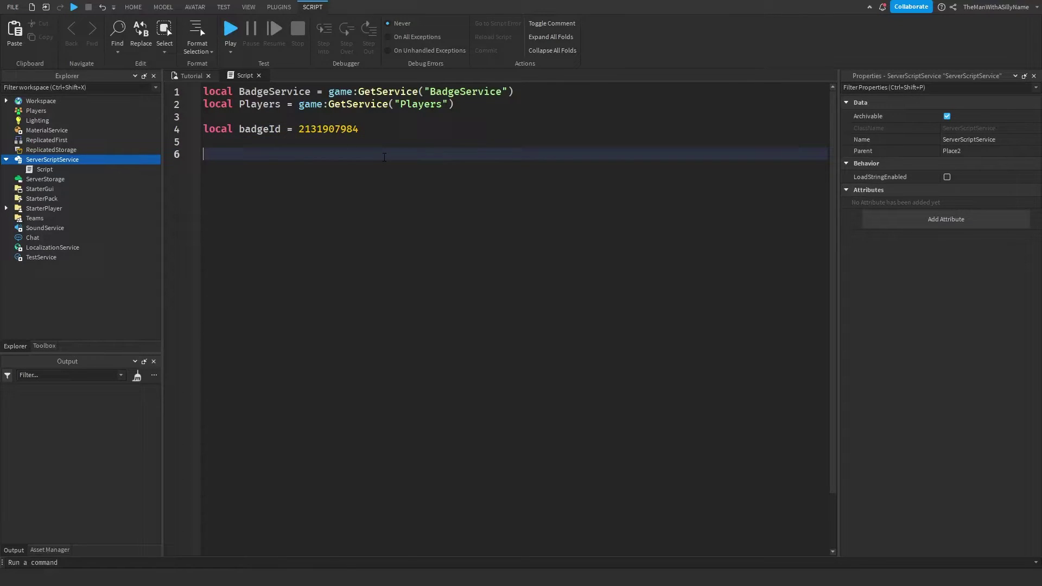
type("Play")
key("Tab")
type(".Pl")
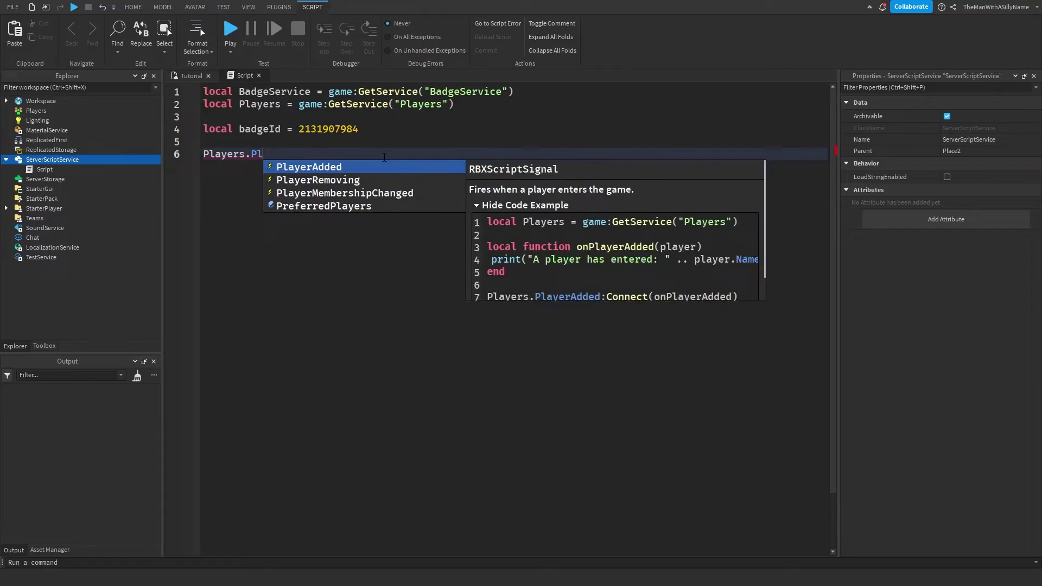
key("Tab")
type(":")
key("Tab")
type("function")
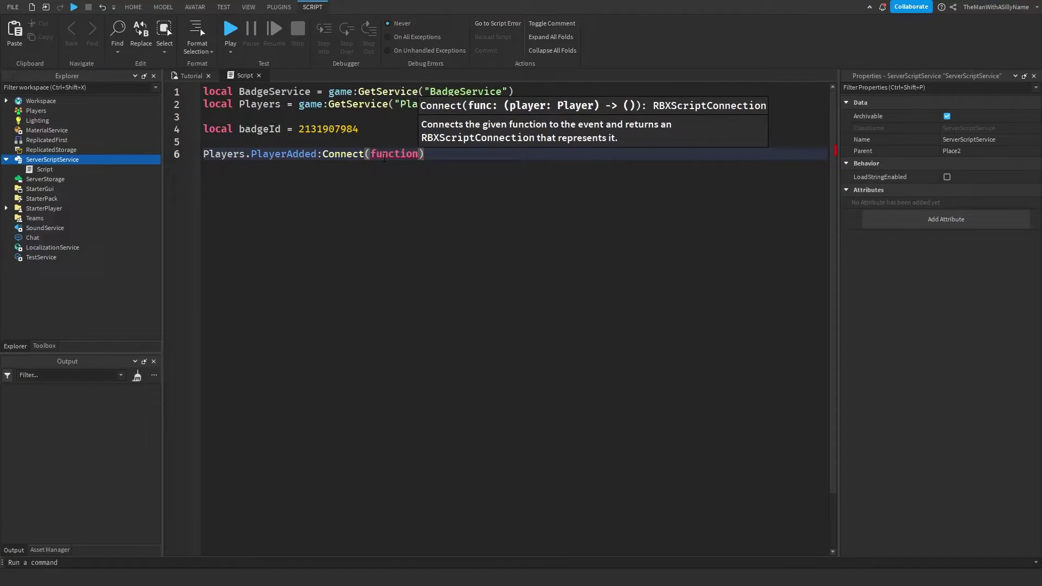
type("(player")
key("End")
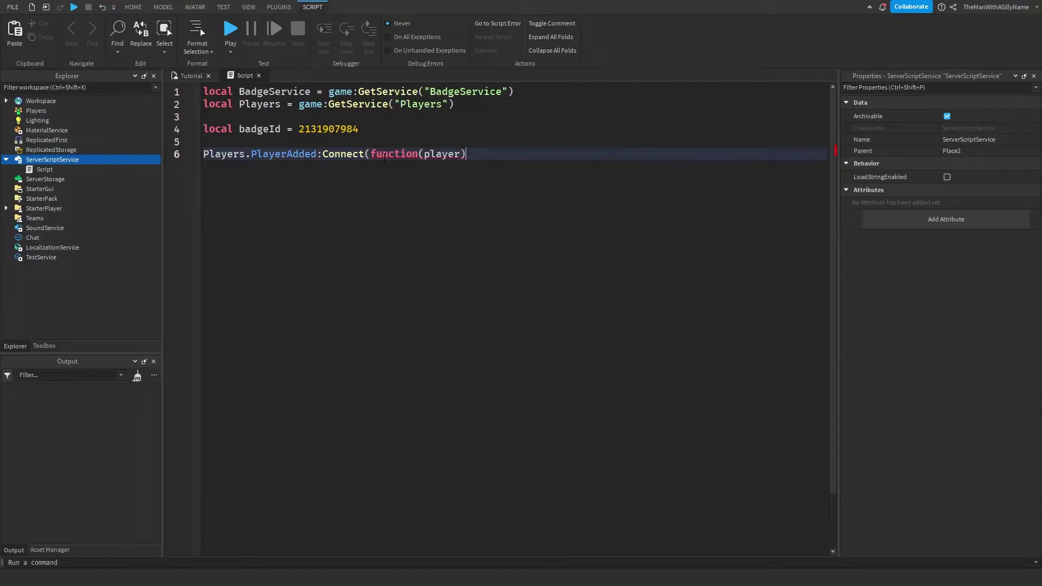
Step: Add wait(1) inside the PlayerAdded handler, followed by blank lines
key("Return")
type("wait")
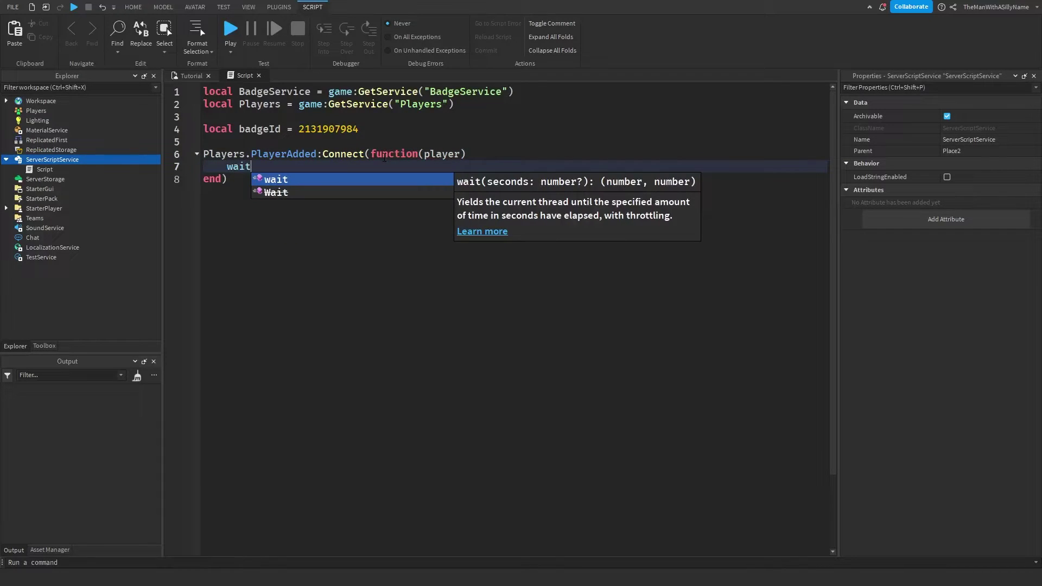
type("(1")
key("Right")
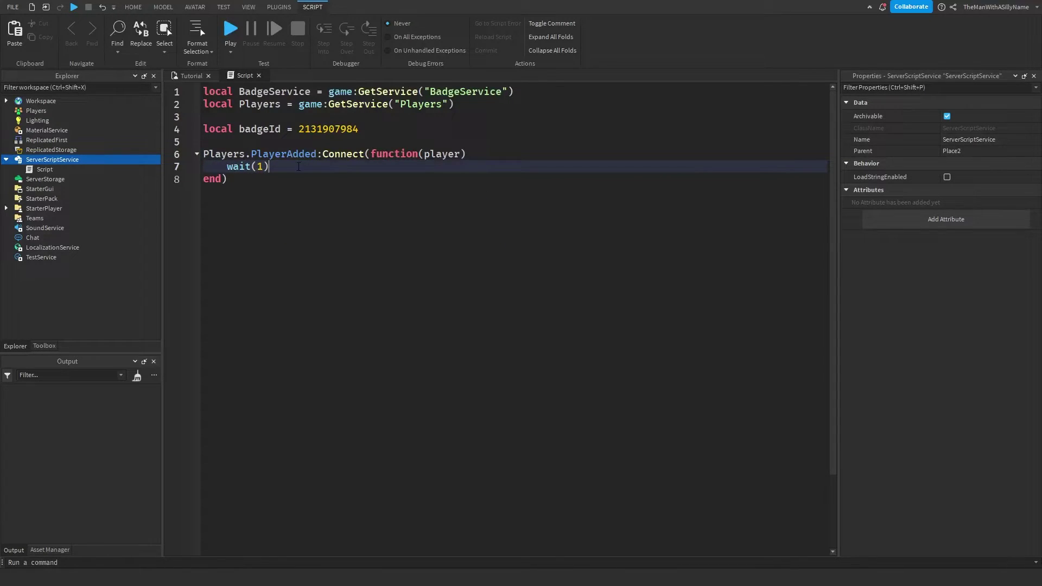
left_click_drag(298, 166, 228, 166)
left_click(282, 168)
left_click_drag(271, 166, 227, 166)
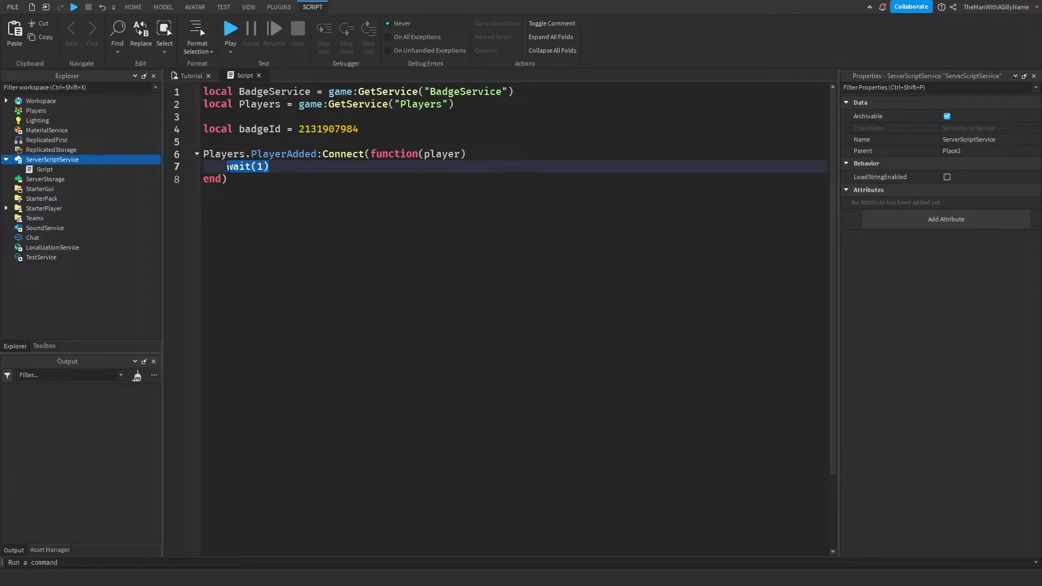
left_click(277, 168)
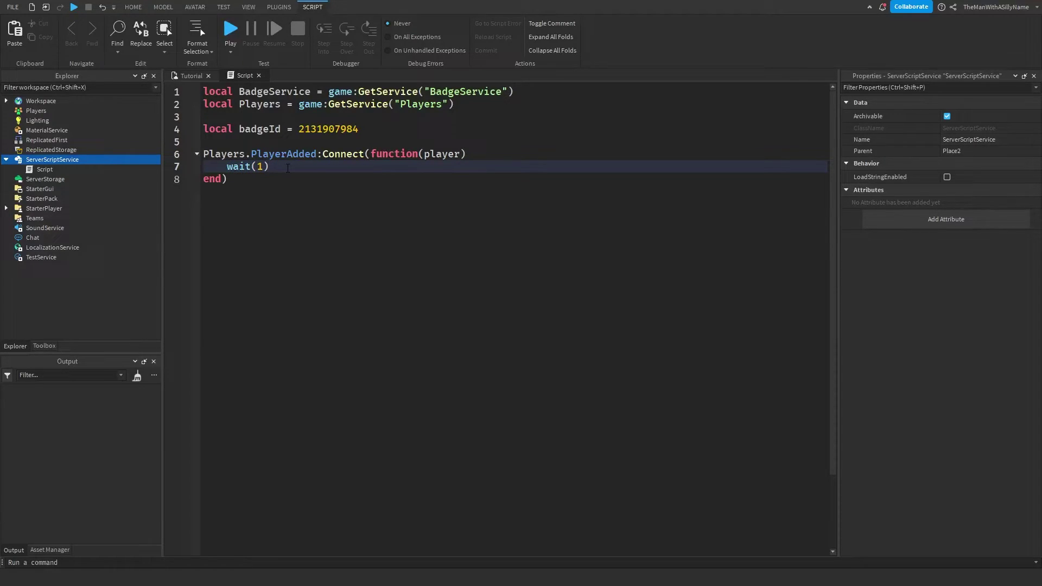
key("Return")
key("Return")
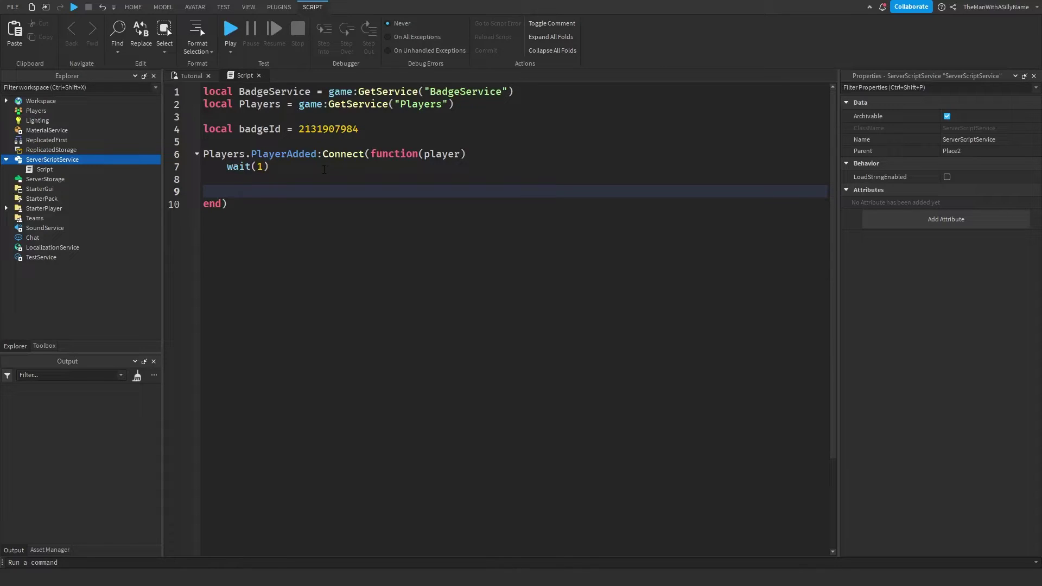
type("local play")
type("erHasBadge = ")
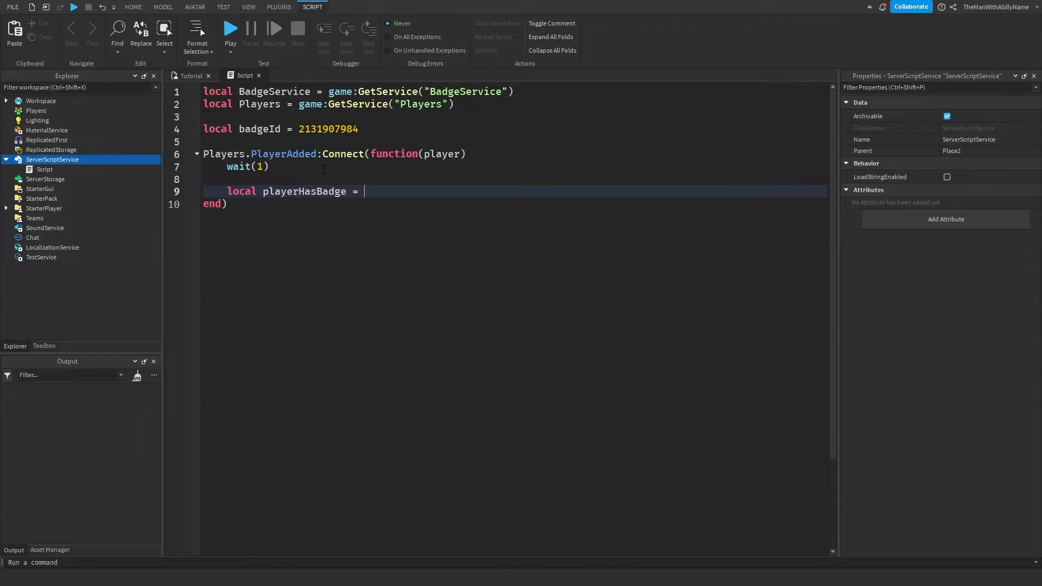
type("B")
Step: Write local playerHasBadge = BadgeService:UserHasBadgeAsync(player.UserId, badgeId) on line 9
key("Tab")
type(":U")
key("Tab")
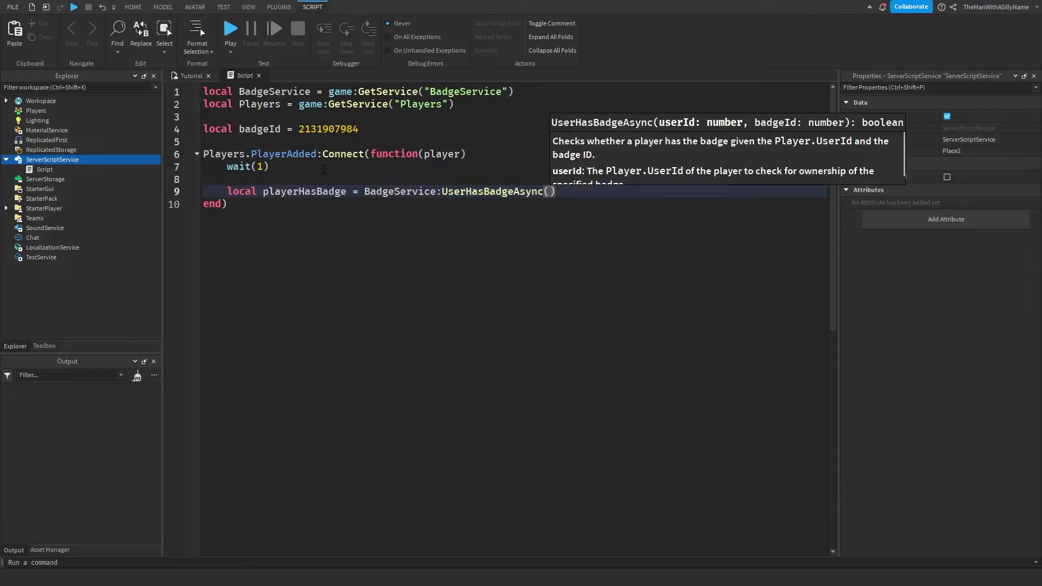
type("player")
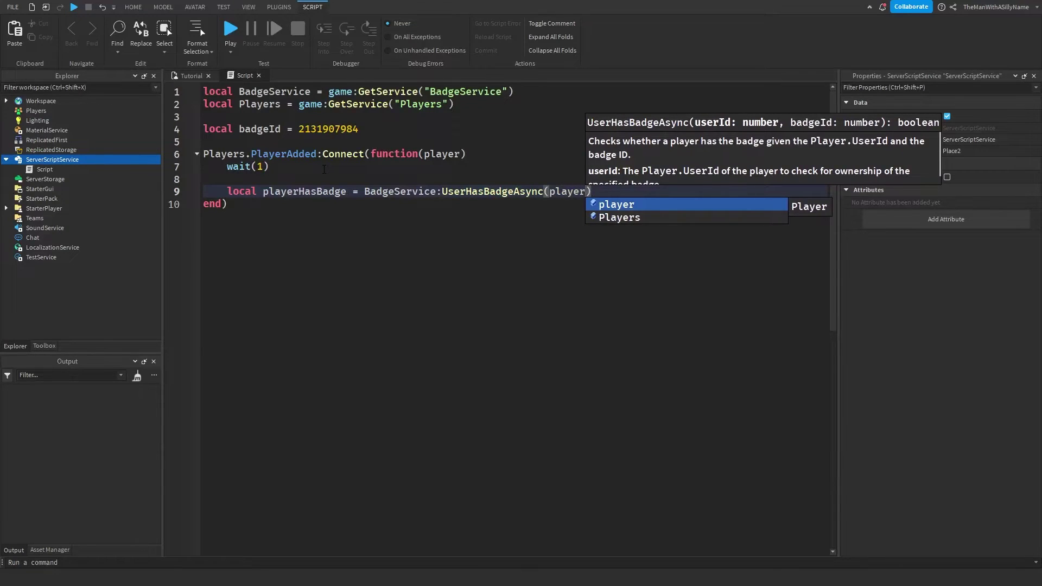
type(".UserI")
key("Tab")
type(", ")
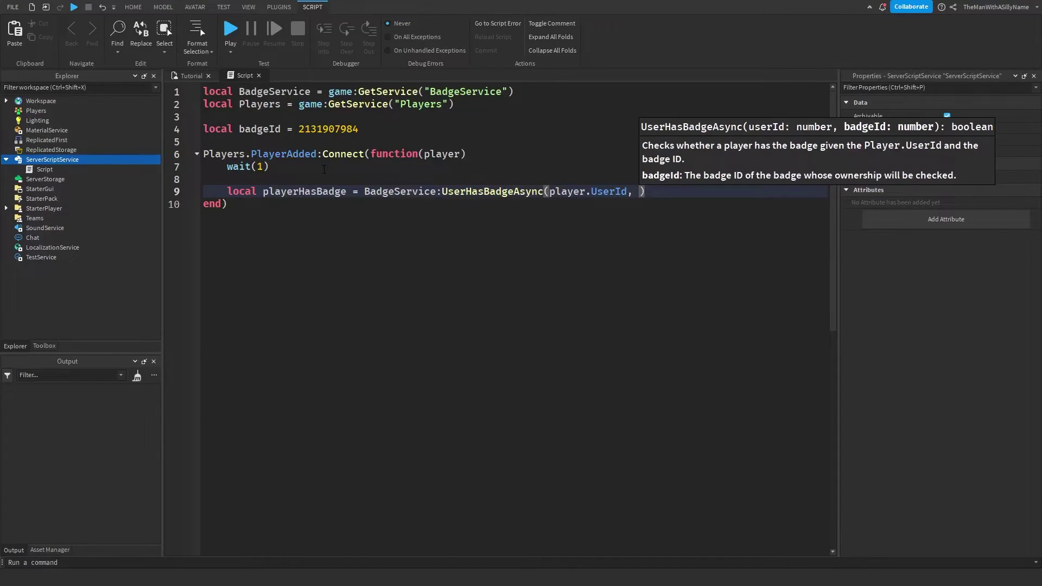
type("badgeId")
key("Right")
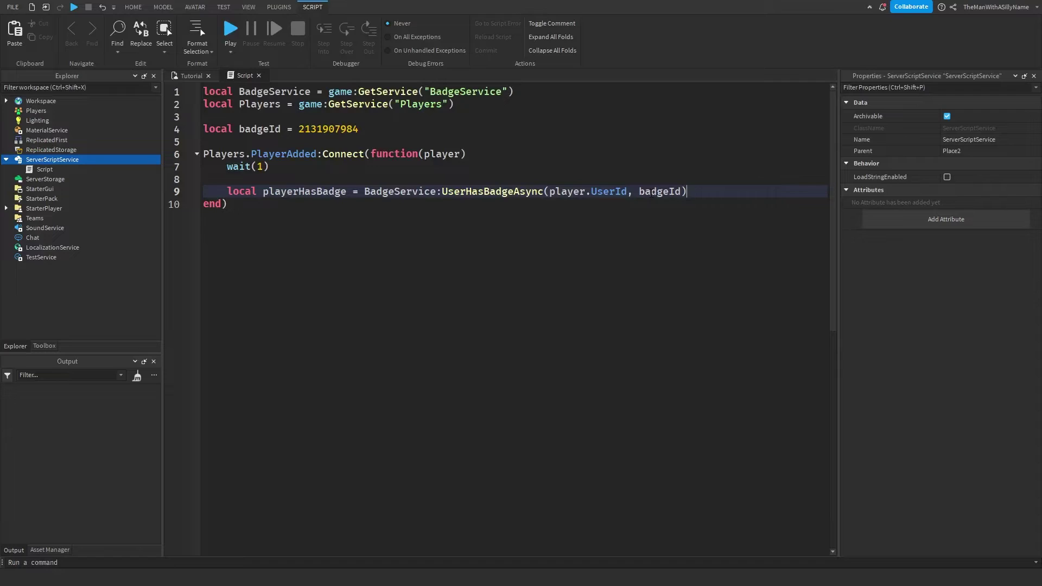
Step: Add 'if not playerHasBadge then BadgeService:AwardBadge(player.UserId, badgeId) end'
key("Return")
key("Return")
type("if not p")
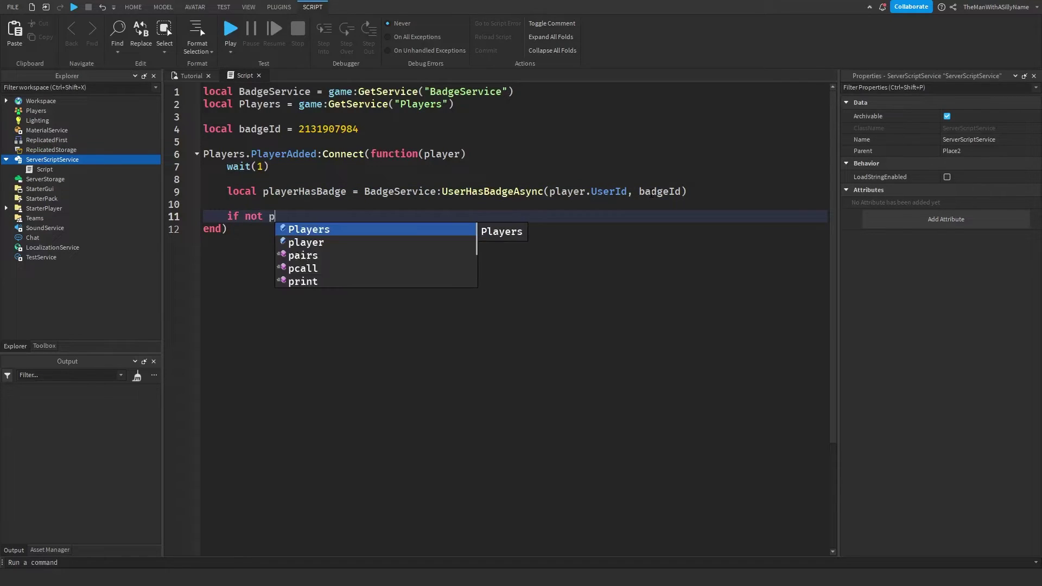
type("layerHasBadg")
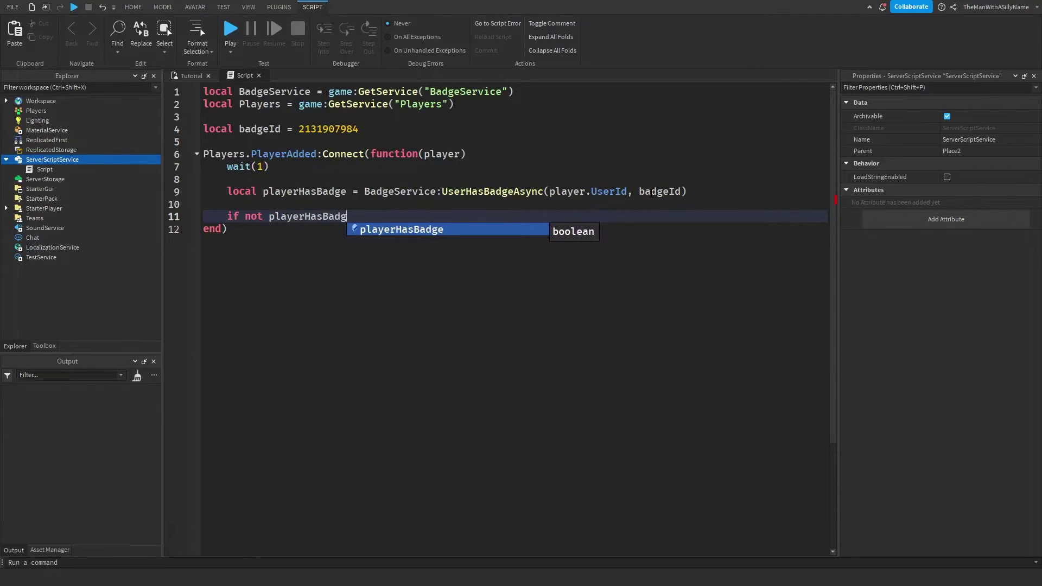
type("e then")
key("Return")
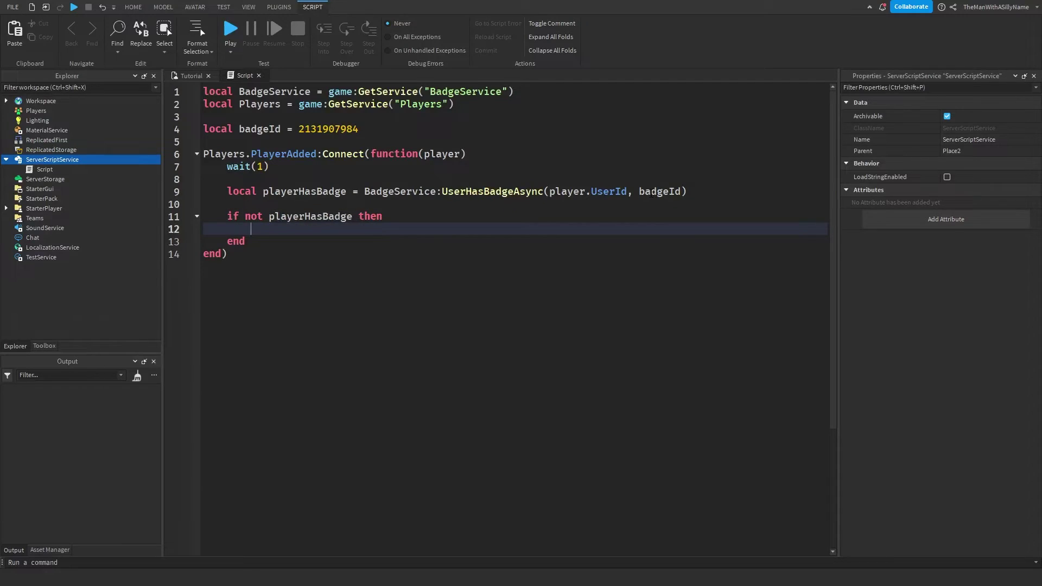
type("Bad")
key("Tab")
type(":A")
key("Tab")
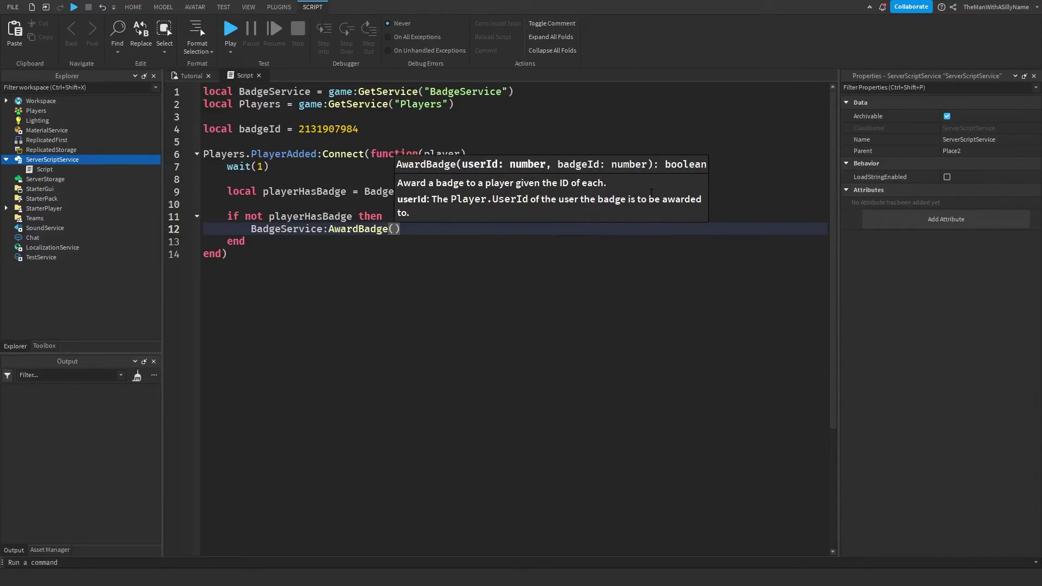
type("player.u")
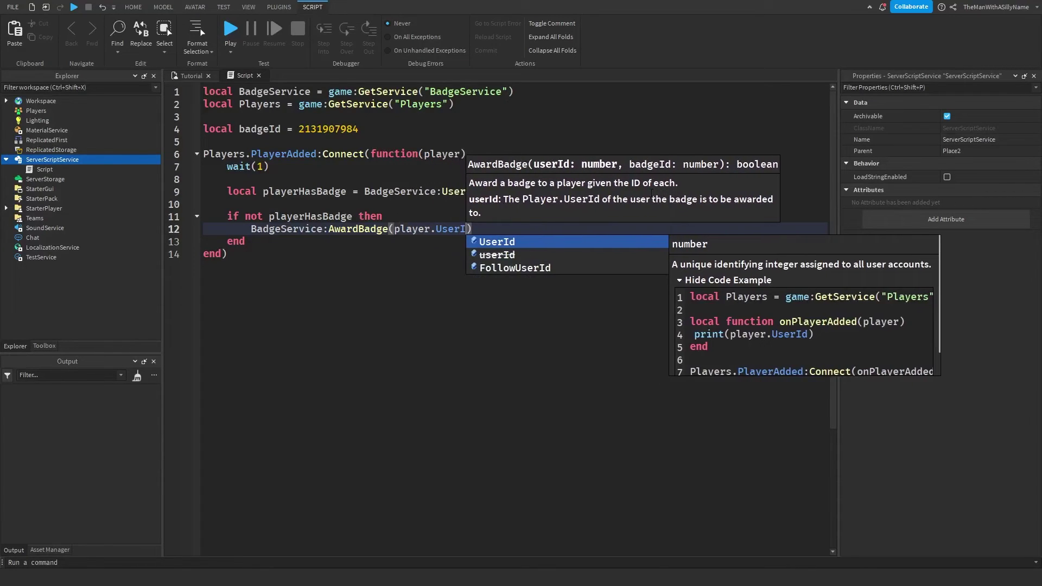
key("Tab")
type(", badgeI")
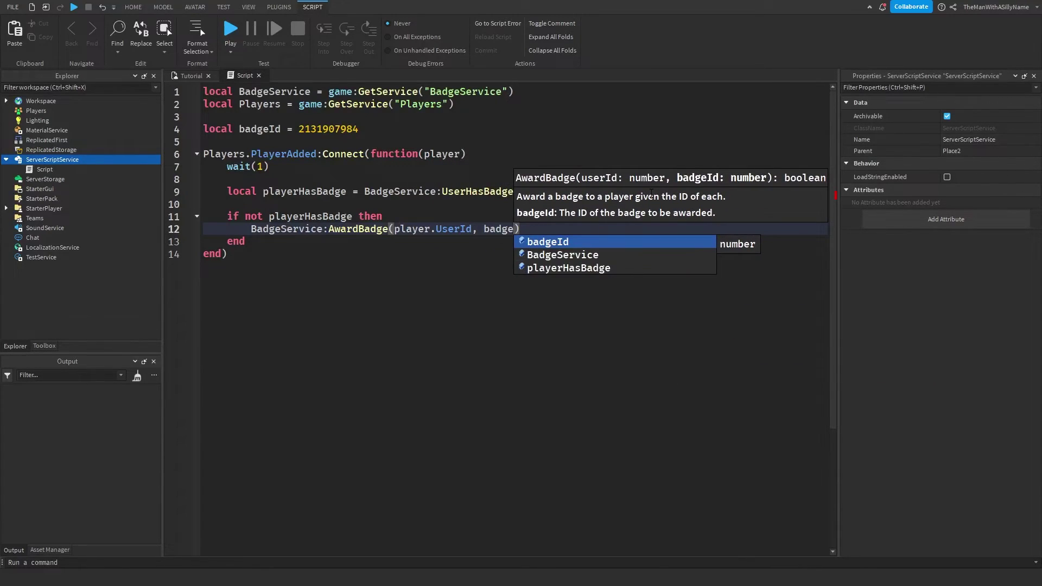
key("Tab")
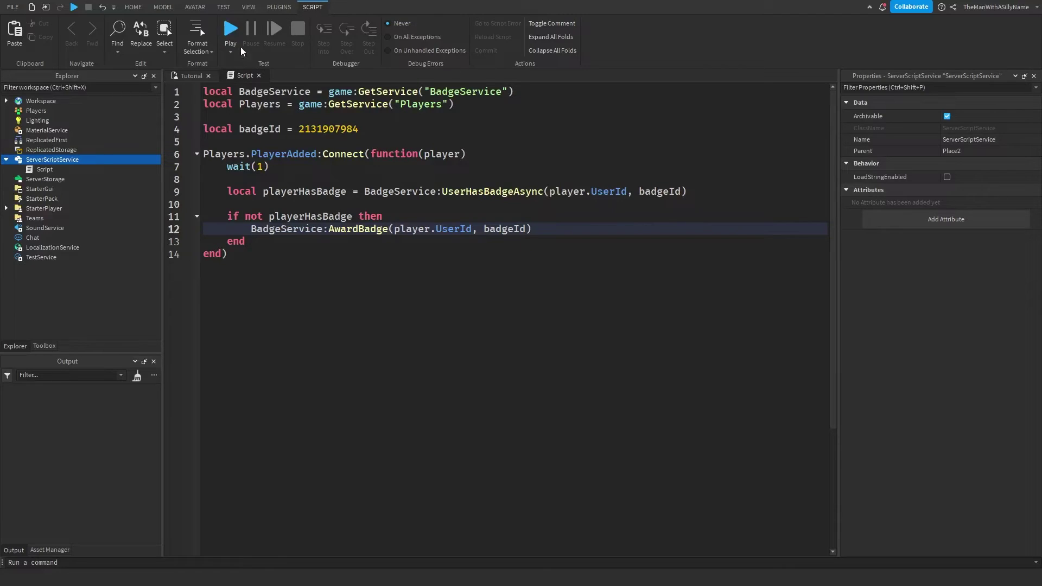
Step: Publish the Tutorial place to Roblox and launch it from its game page
left_click(193, 76)
left_click(13, 7)
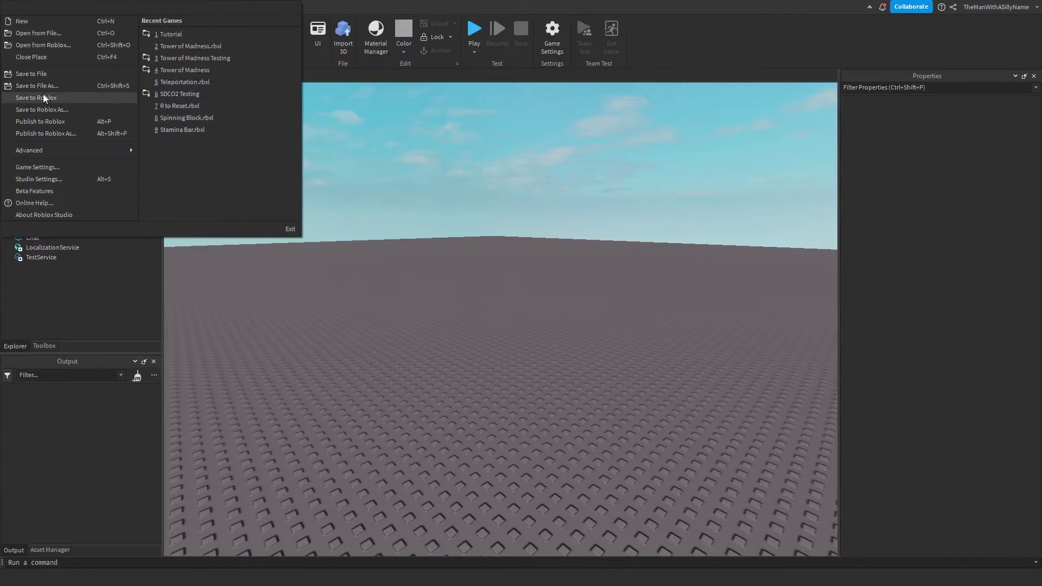
left_click(54, 122)
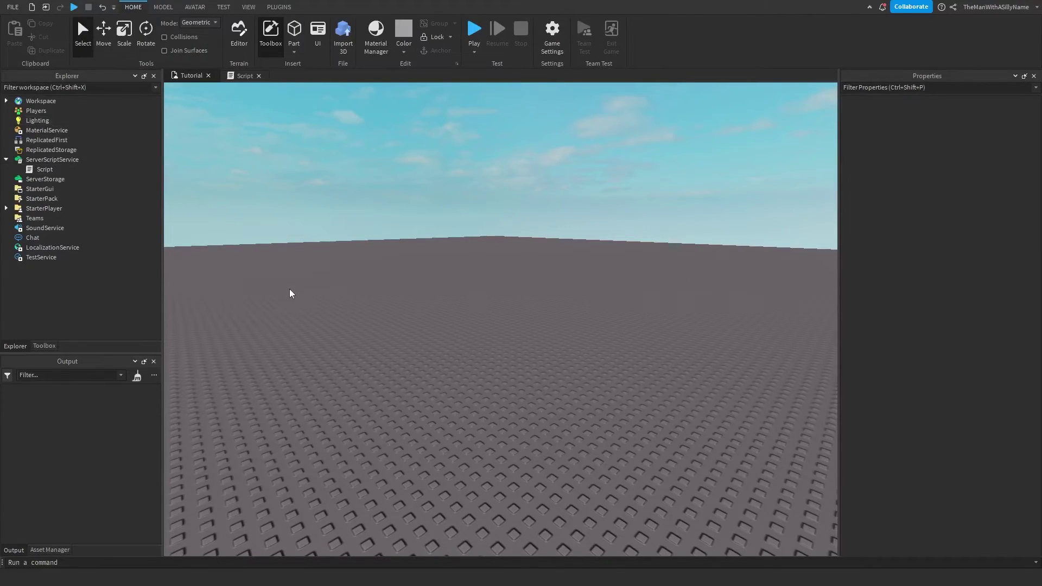
key("alt+Tab")
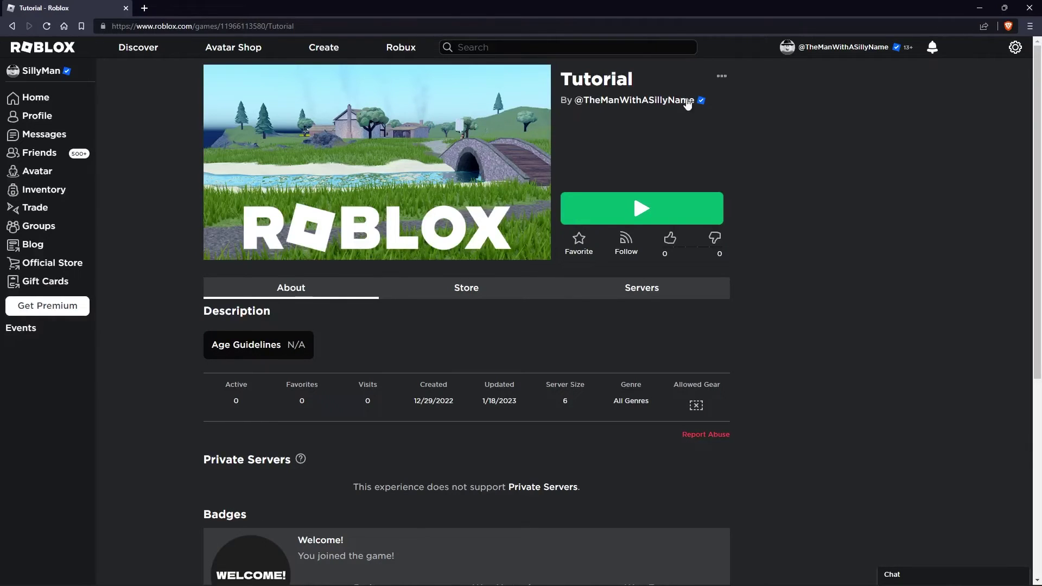
scroll(480, 210, "down", 3)
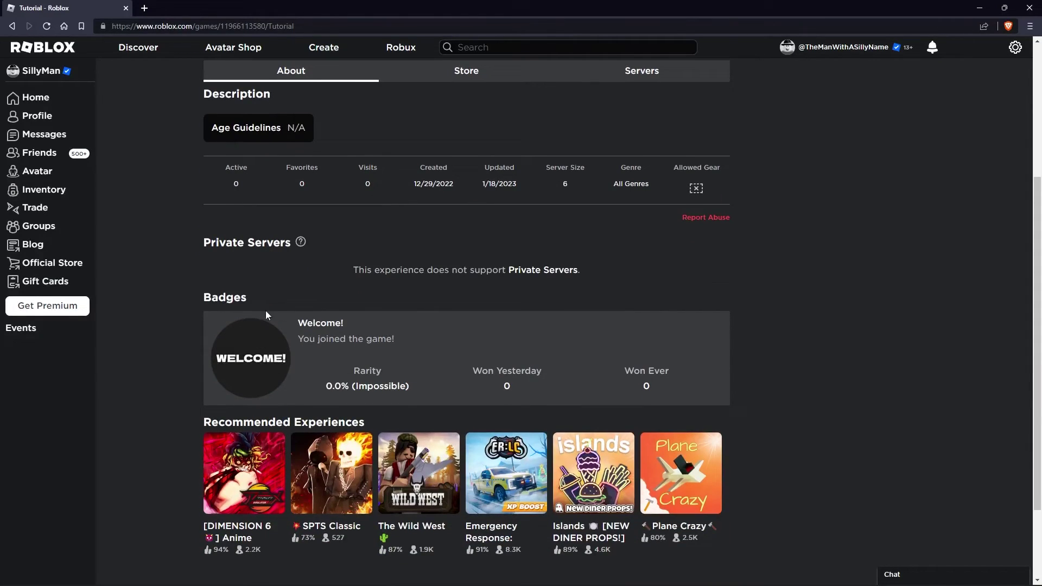
scroll(472, 324, "up", 3)
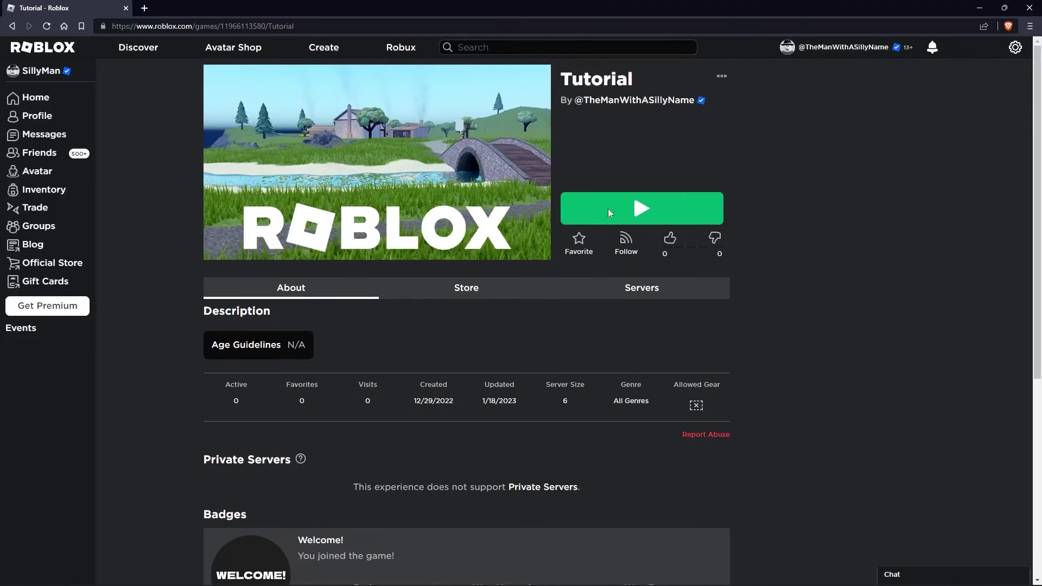
left_click(632, 195)
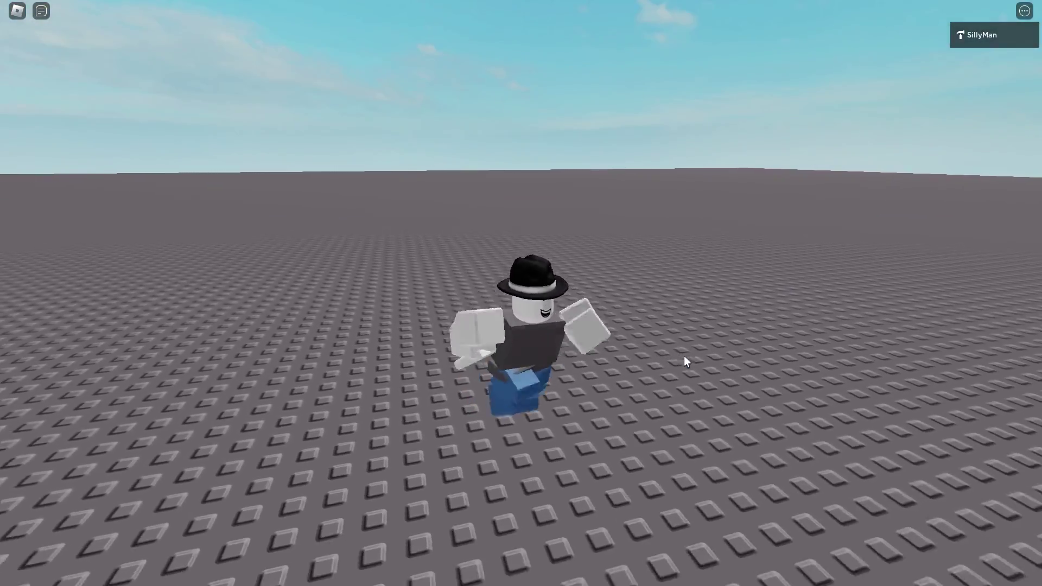
Step: Walk the character forward across the Tutorial baseplate with W
key("w")
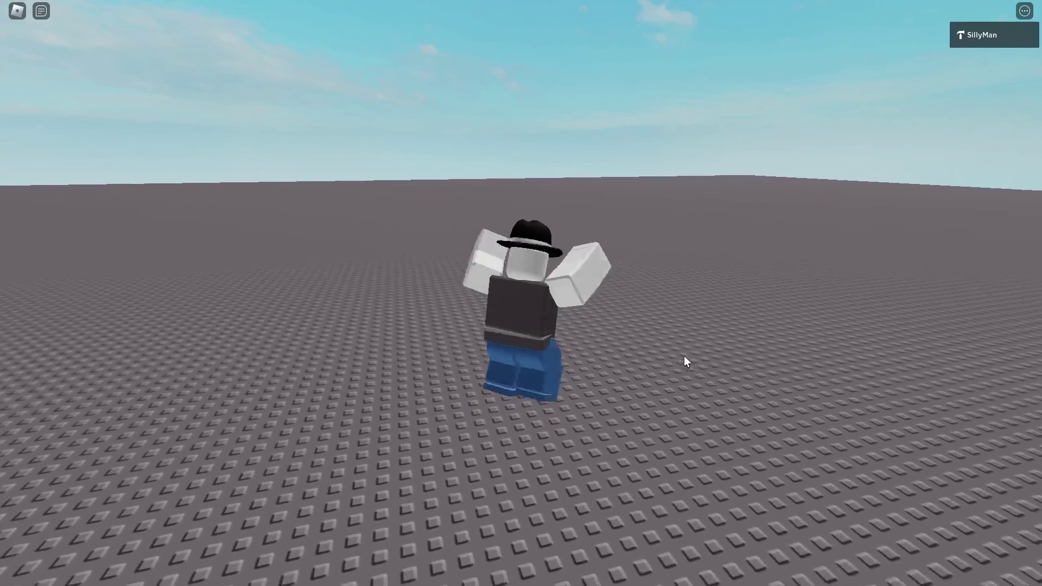